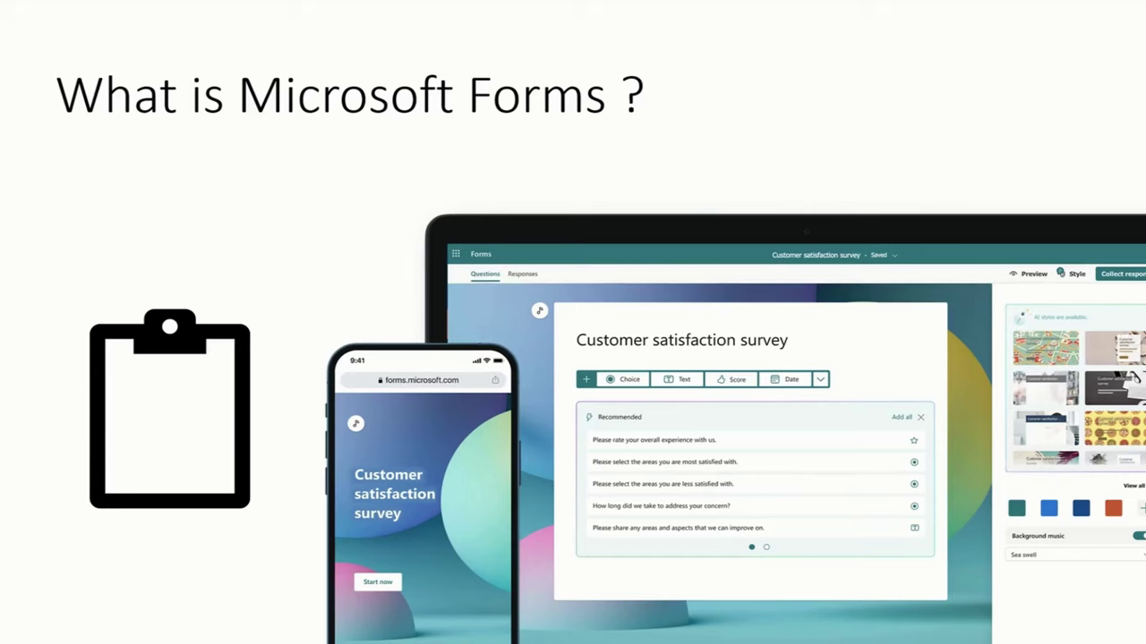
Go to forms.office.com in the web browser.
key(super)
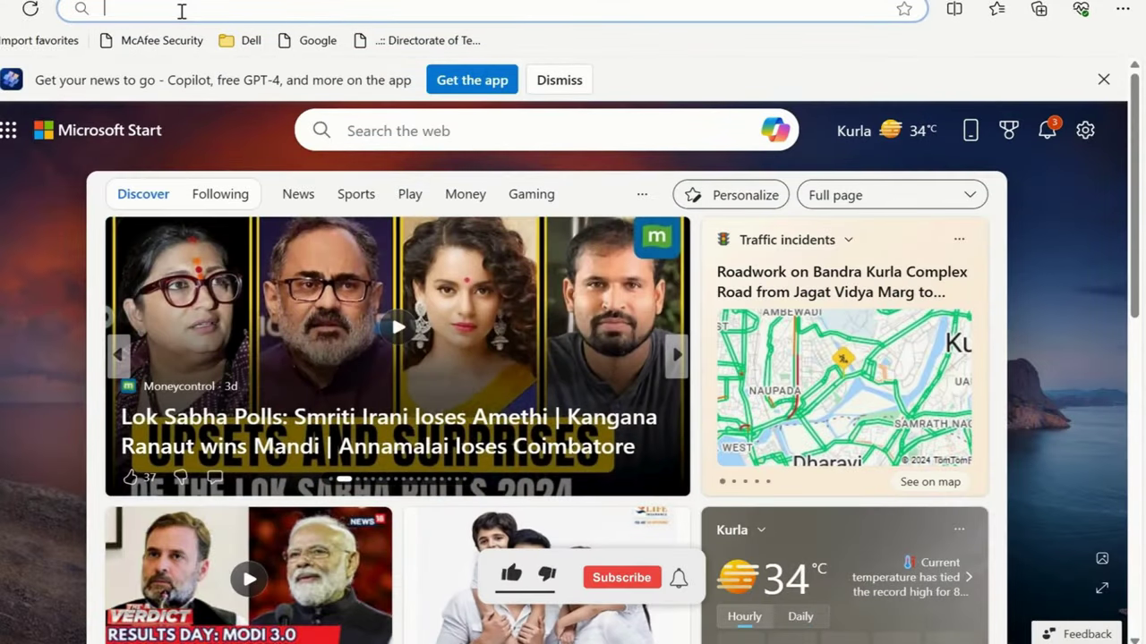
text(fo)
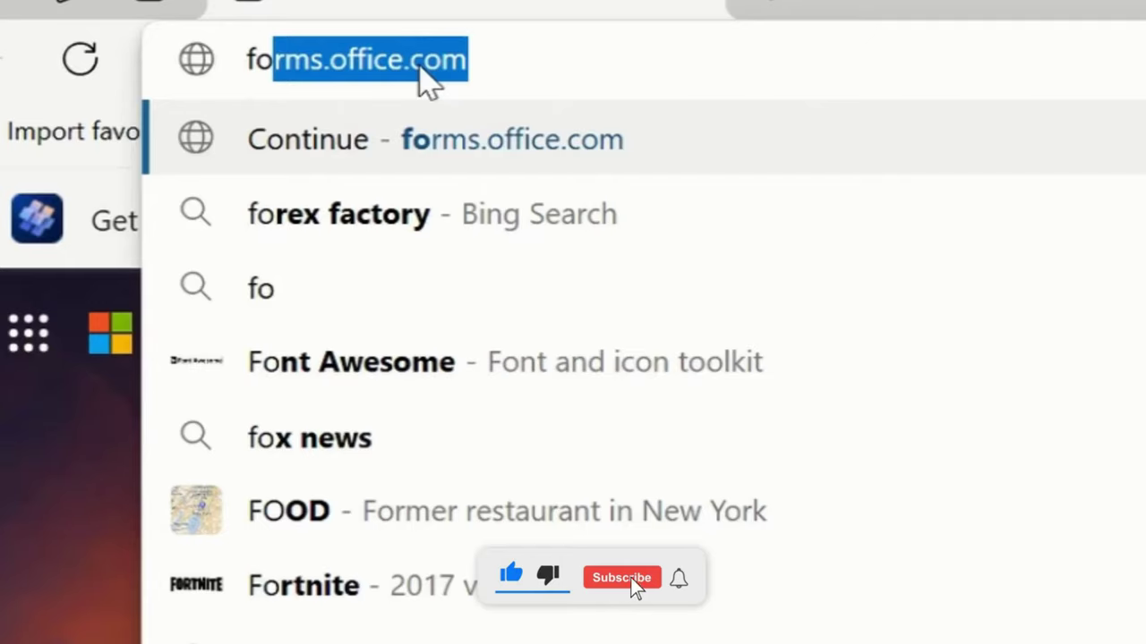
key(Return)
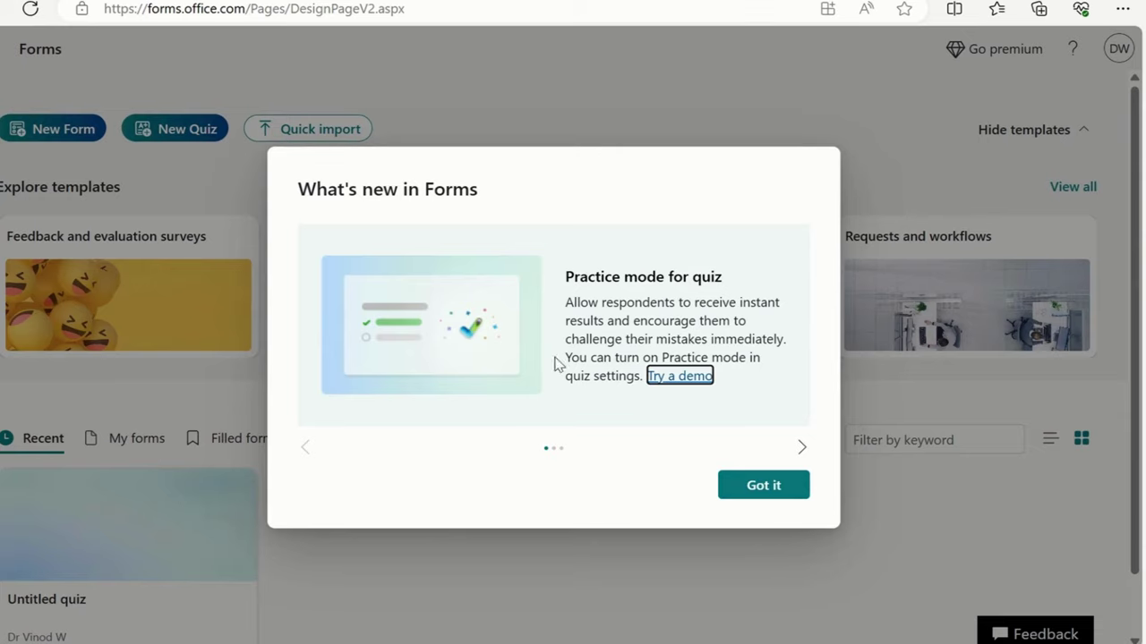
Browse the What's new in Forms announcements forward and back, and dismiss them.
click(799, 448)
click(799, 447)
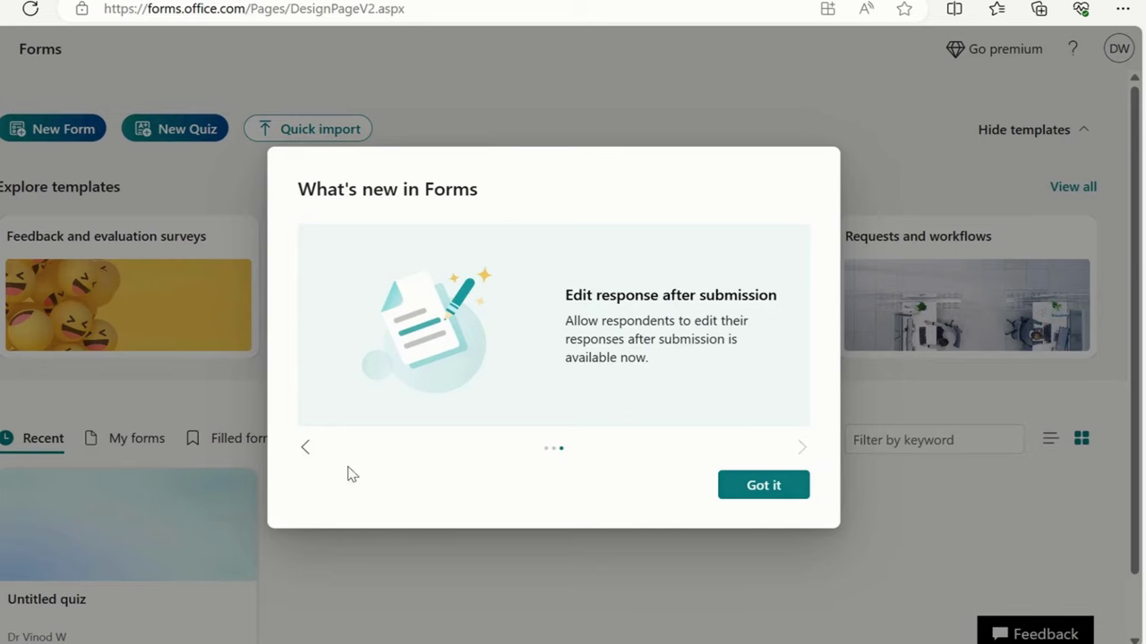
click(306, 449)
click(305, 449)
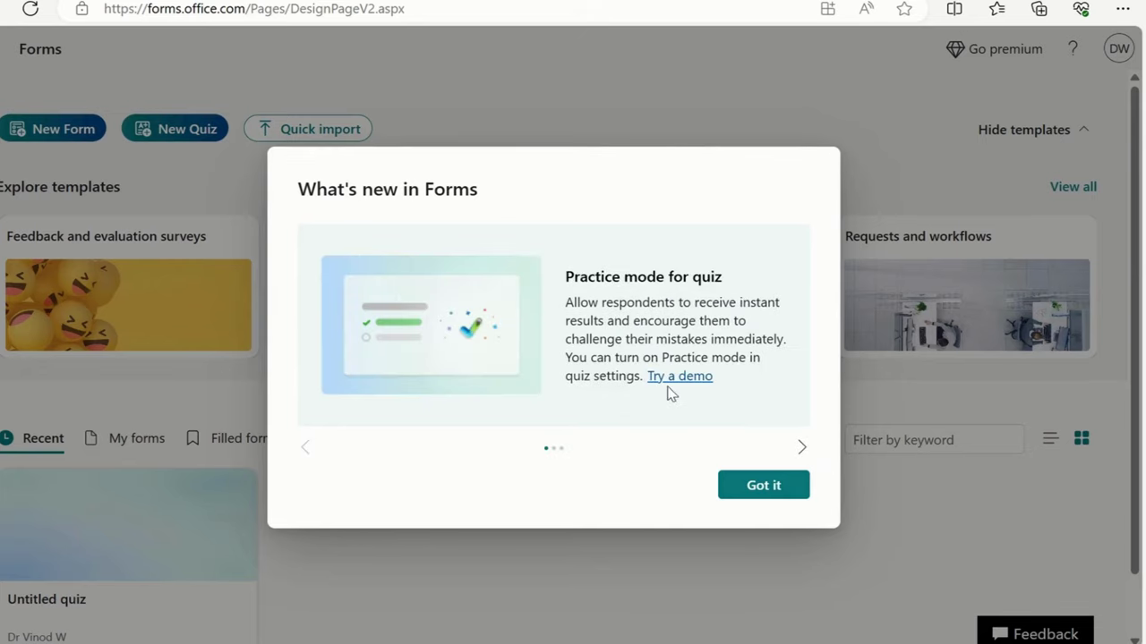
click(771, 490)
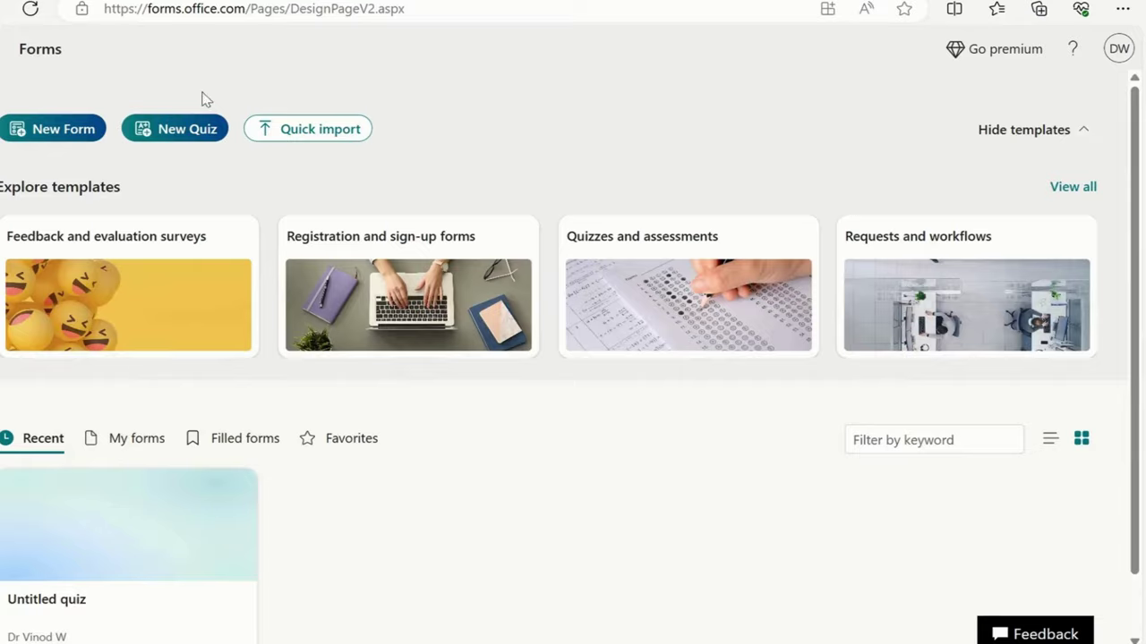
View the Quick import options for creating a form from an existing file, and close them.
click(283, 130)
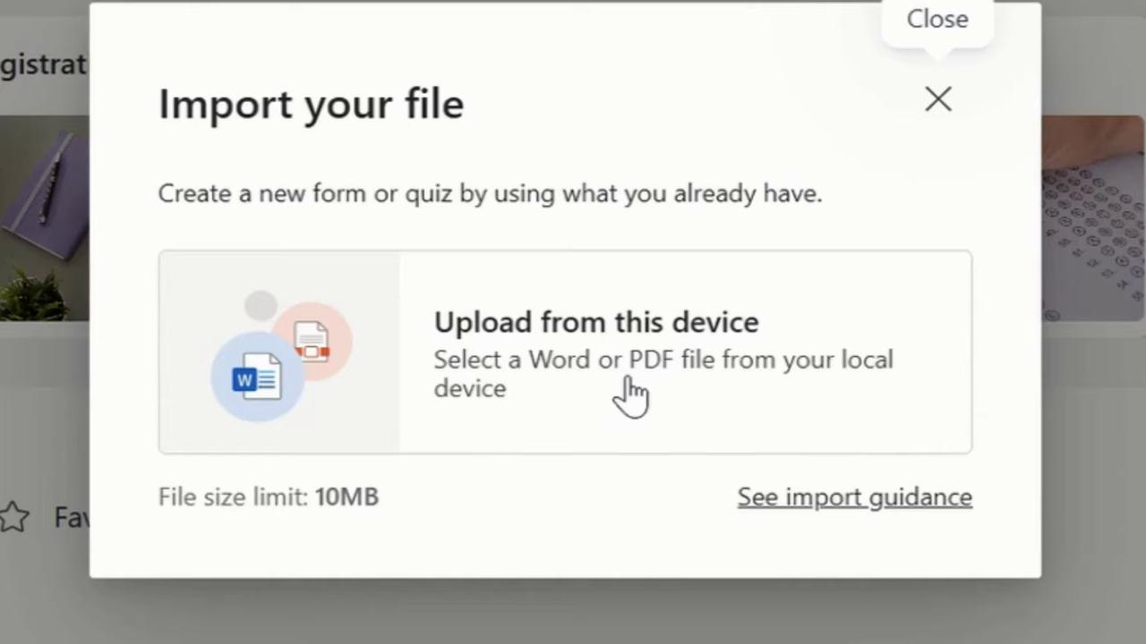
click(934, 102)
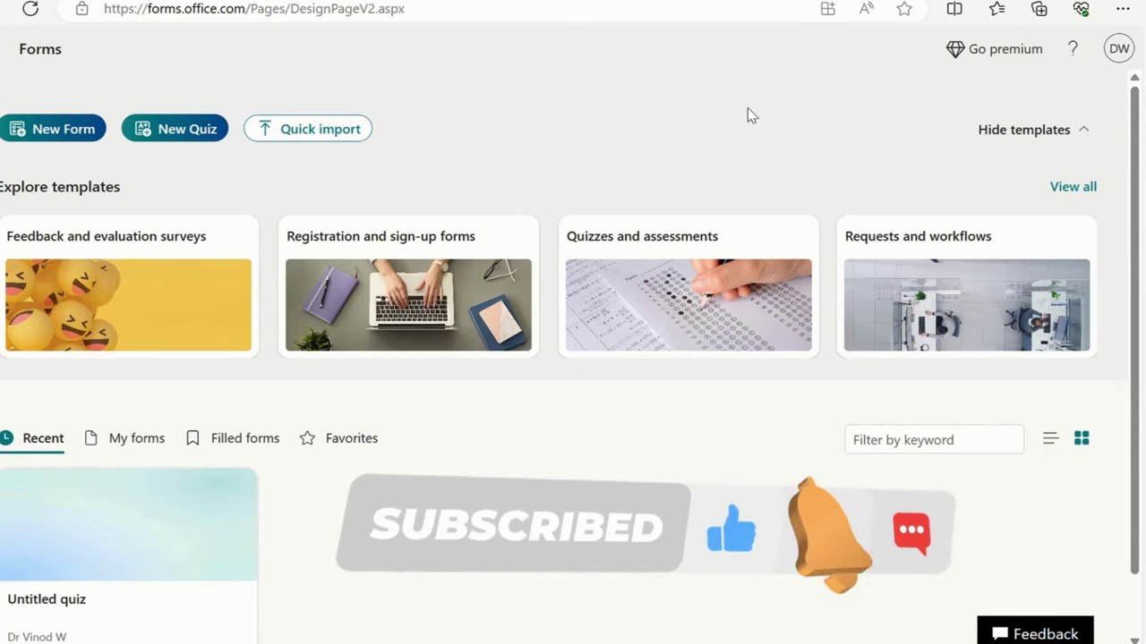
Read the help article on creating a form with Microsoft Forms, and close the help.
click(1070, 51)
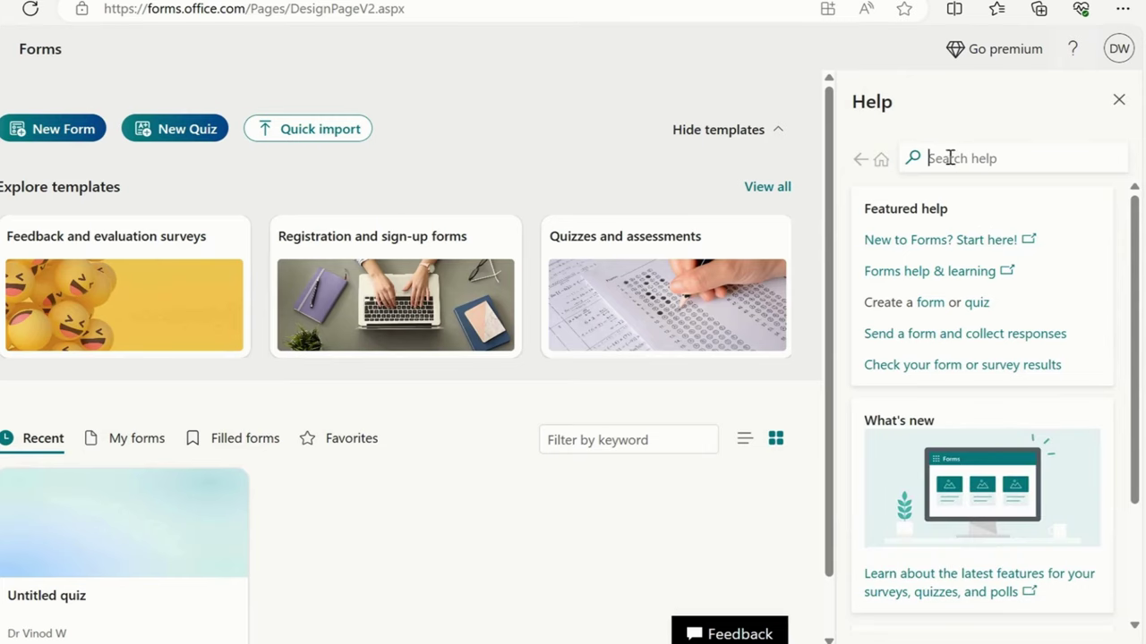
click(1067, 154)
click(931, 305)
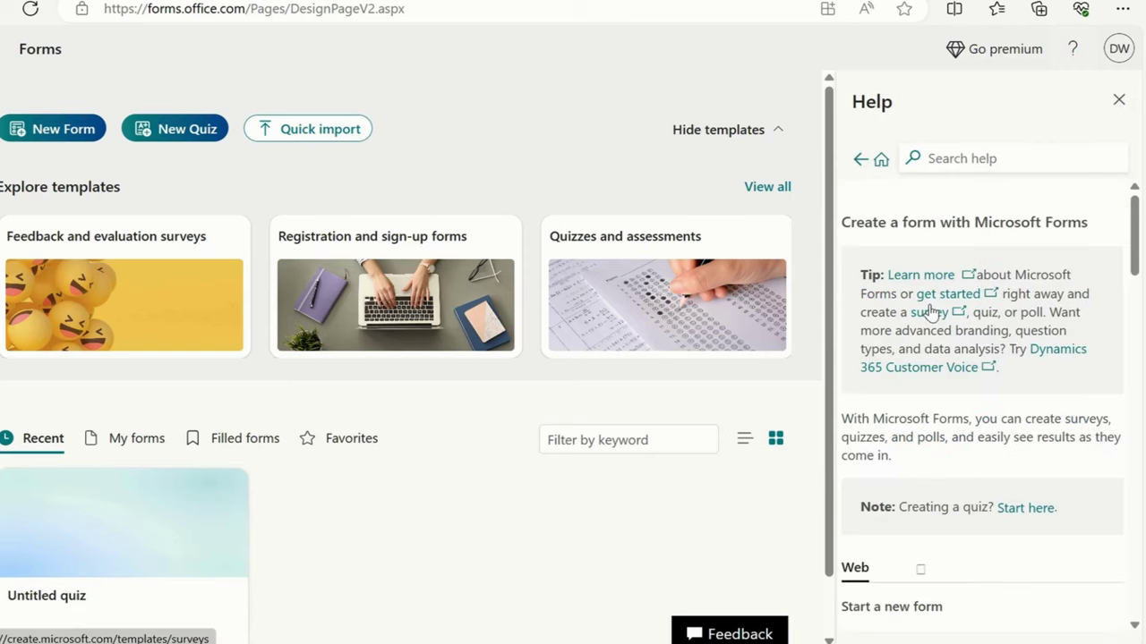
scroll(953, 365, down, 2)
scroll(953, 366, down, 5)
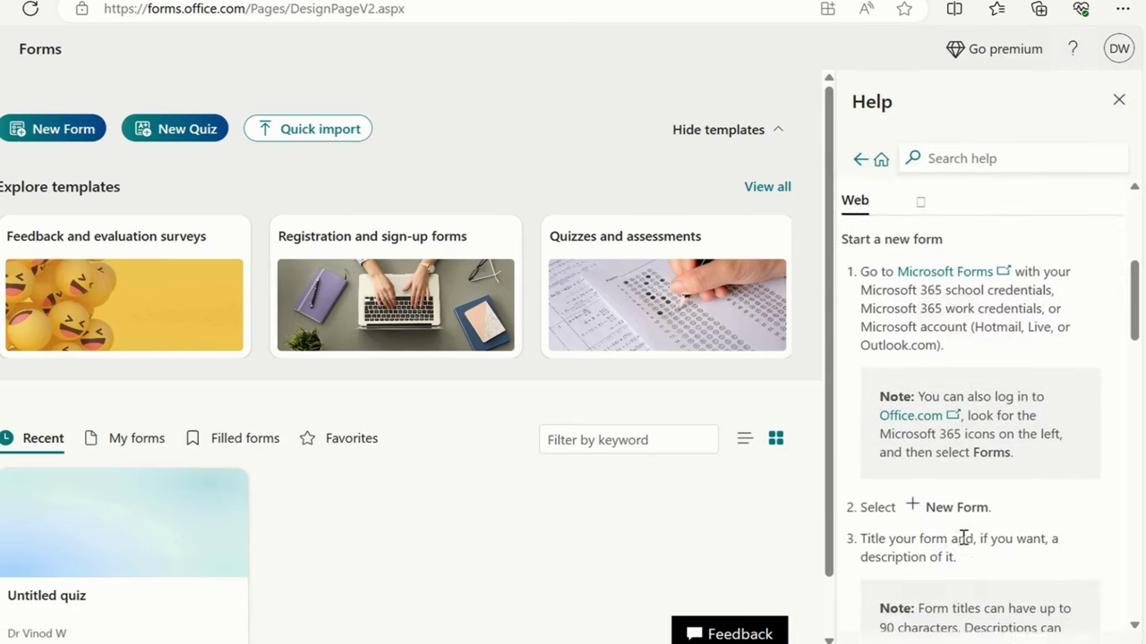
click(1119, 99)
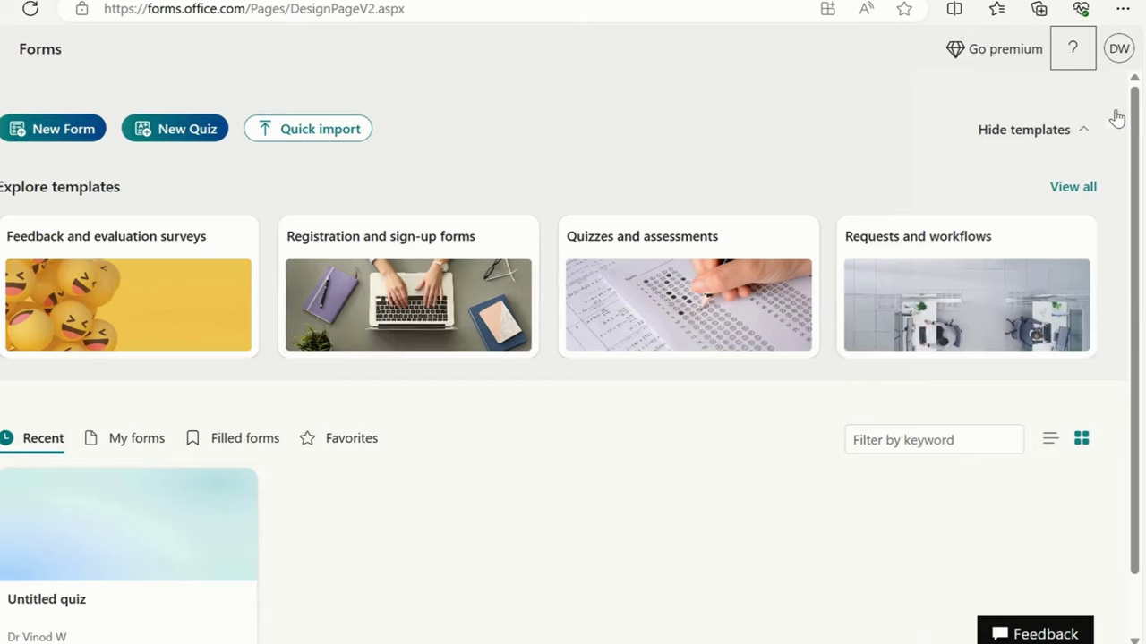
Check the account menu, and collapse and re-expand the template section on the home page.
click(1117, 52)
click(756, 131)
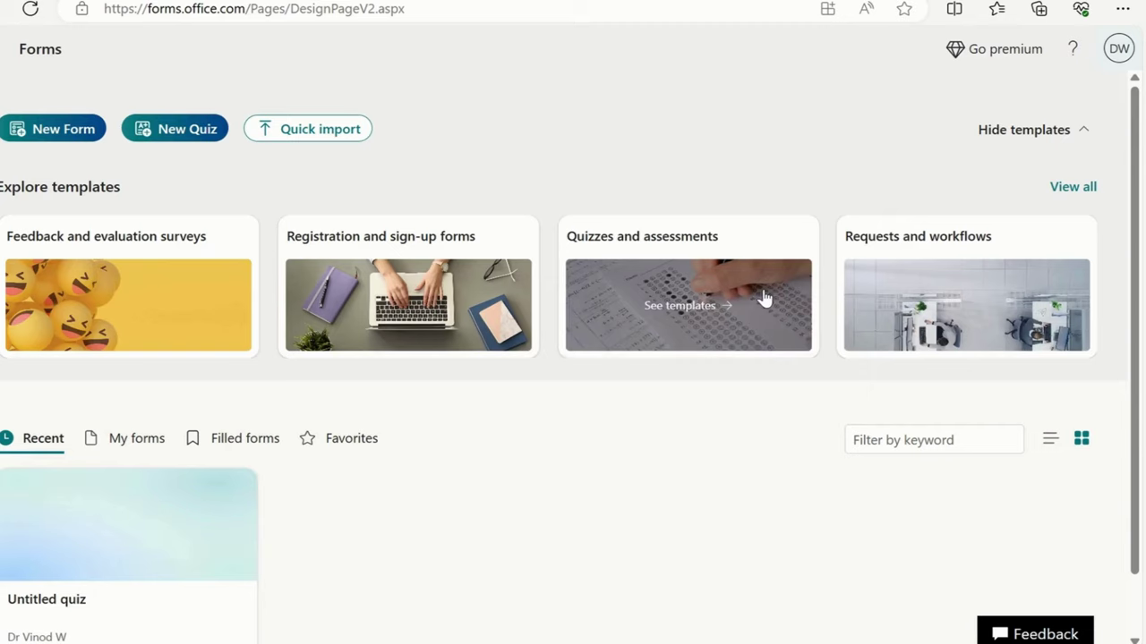
click(1036, 133)
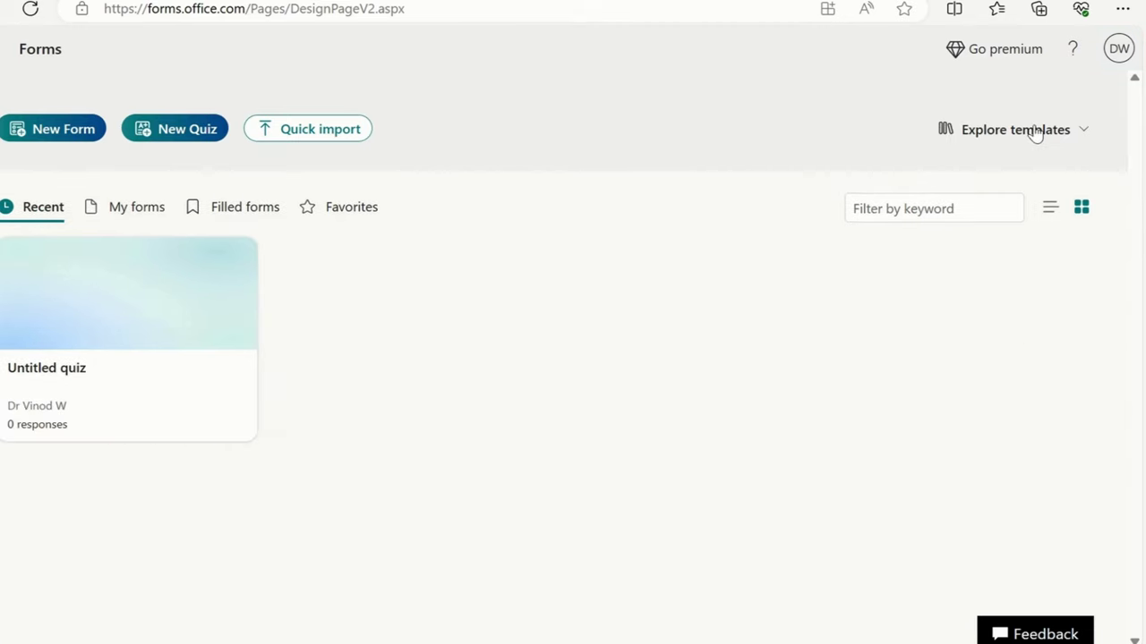
click(1036, 133)
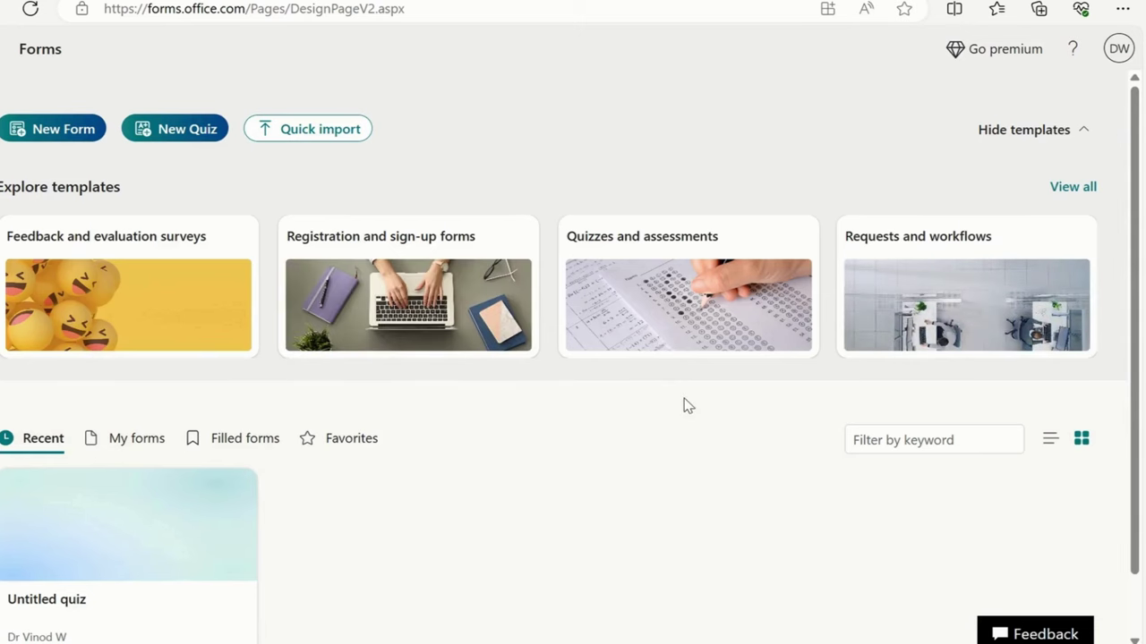
Examine the full template gallery from the trending templates to Requests and workflows, and return to the home page.
click(1072, 188)
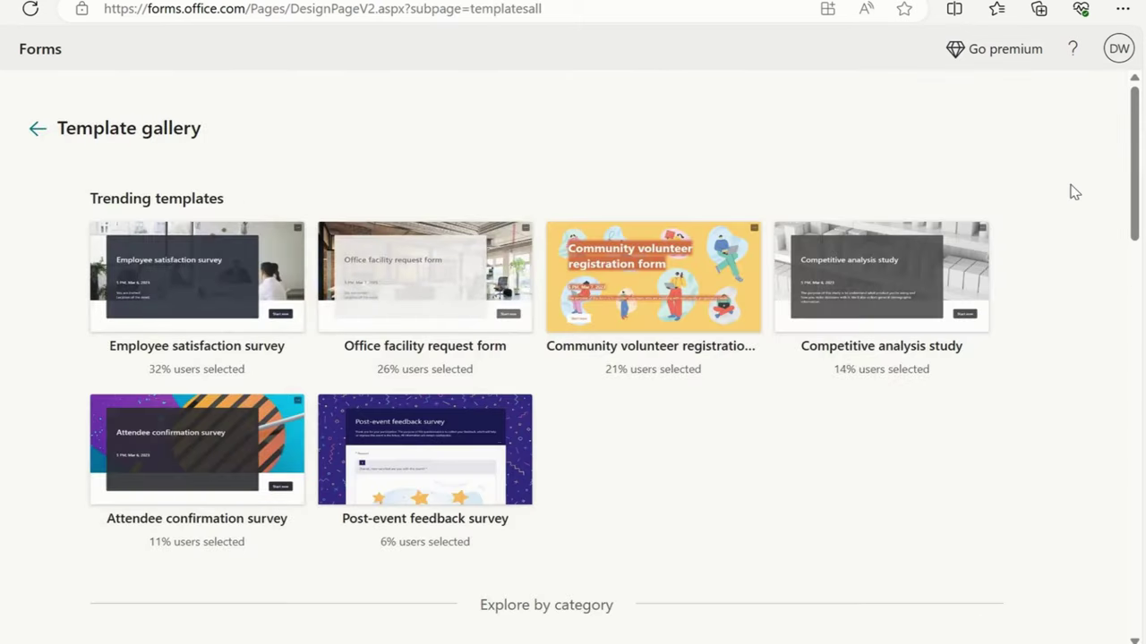
scroll(639, 381, down, 4)
scroll(639, 381, down, 10)
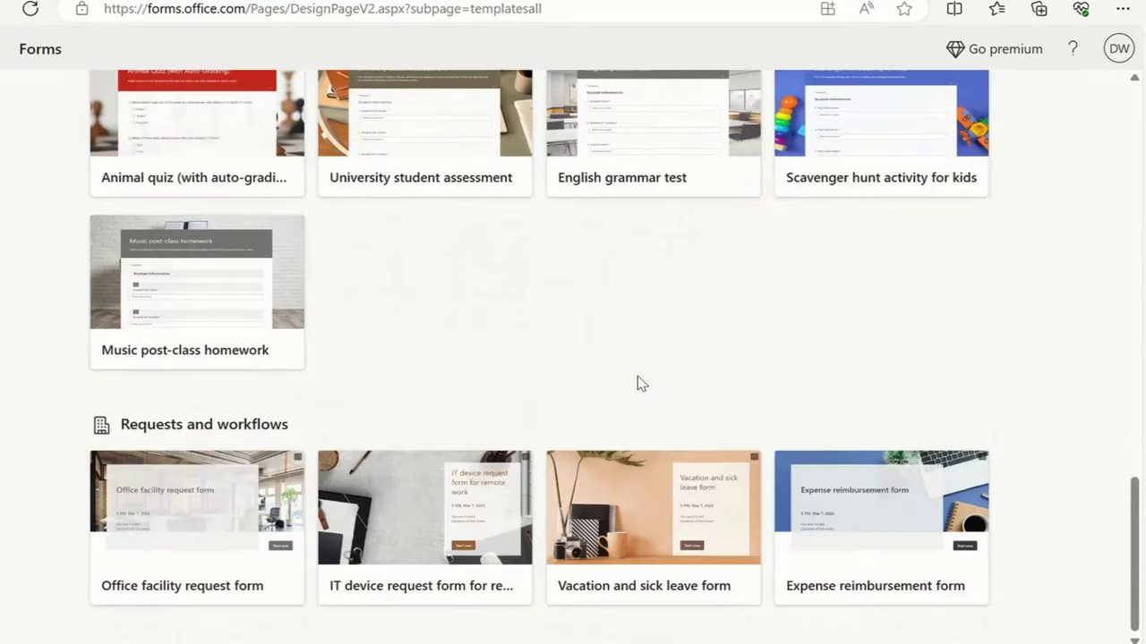
scroll(638, 384, up, 3)
scroll(639, 383, up, 15)
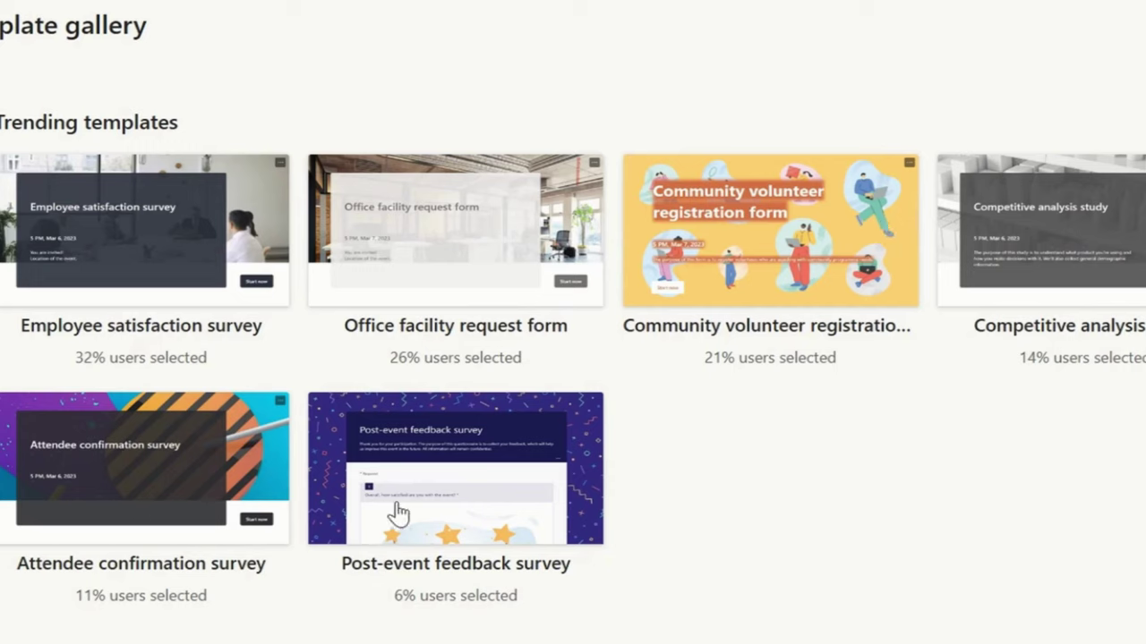
scroll(419, 507, down, 4)
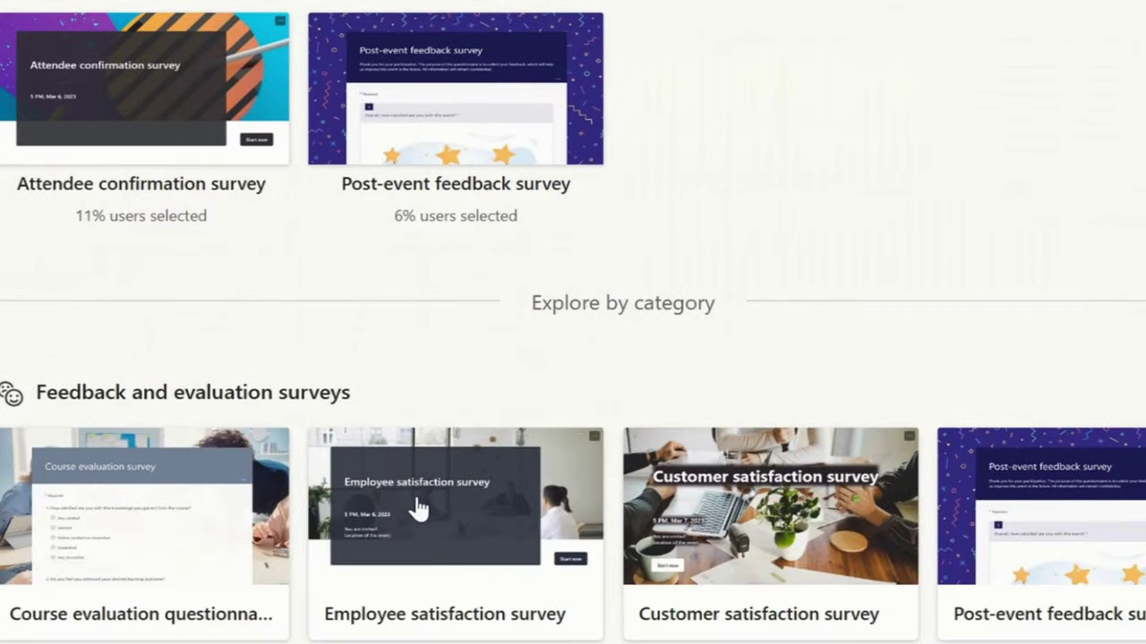
scroll(417, 506, down, 6)
scroll(426, 475, down, 4)
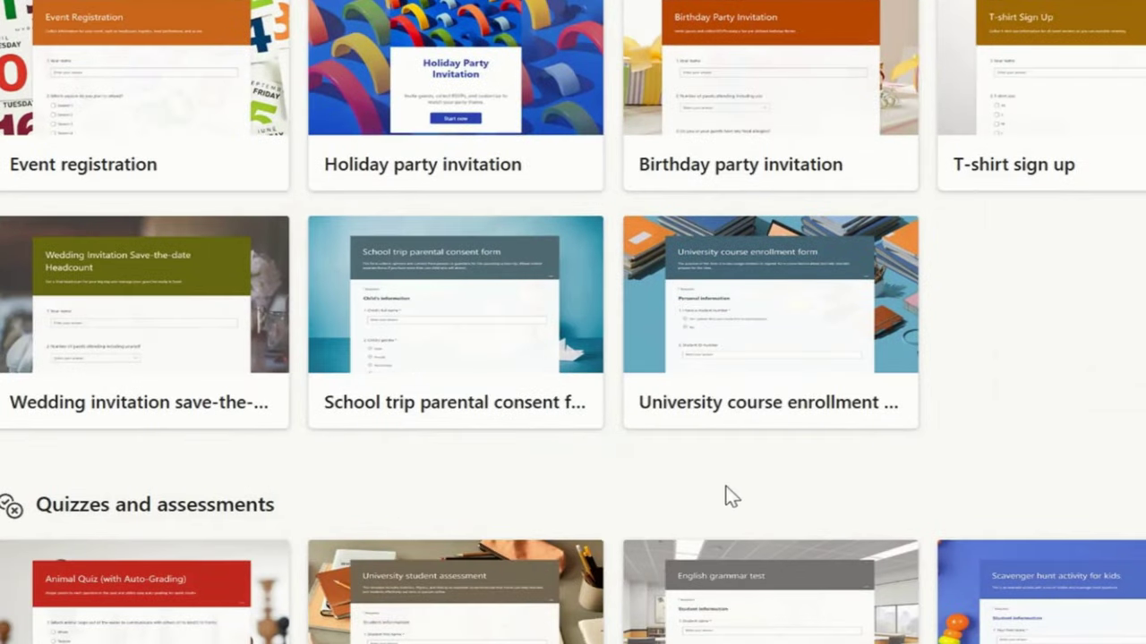
scroll(716, 502, down, 4)
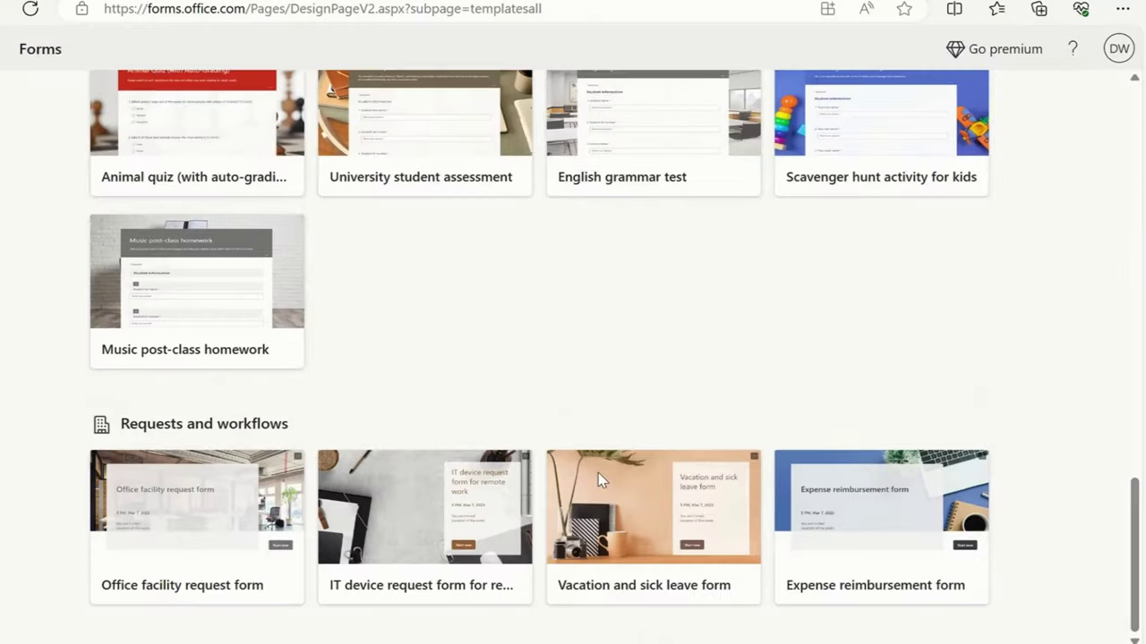
scroll(487, 500, up, 15)
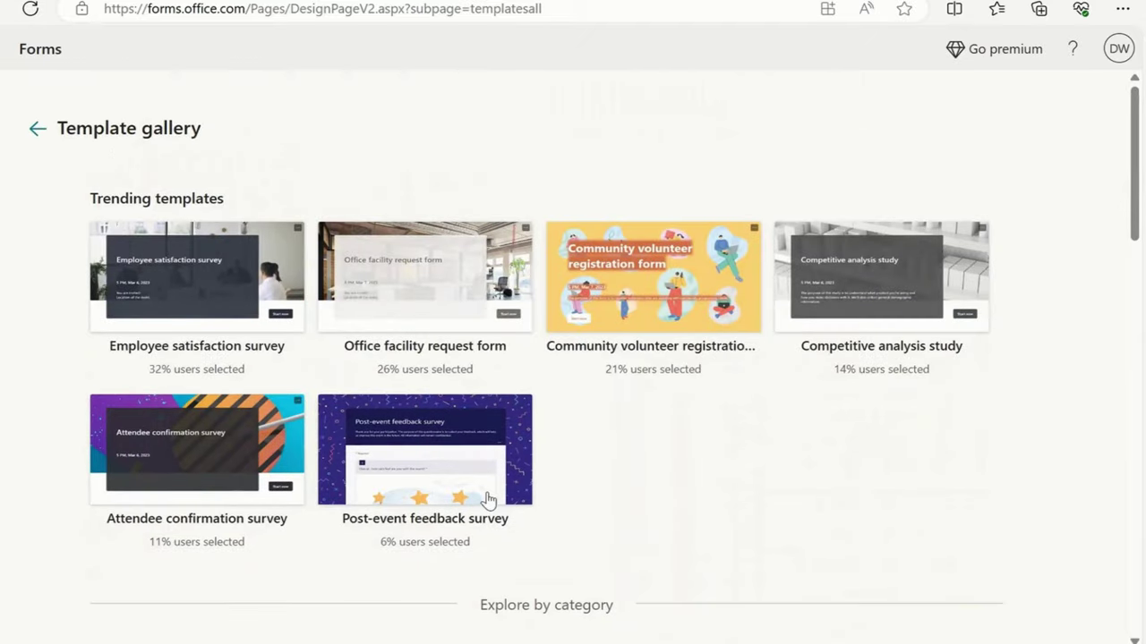
click(37, 130)
Look through the My forms, Filled forms, Favorites and Recent form lists.
scroll(601, 416, down, 1)
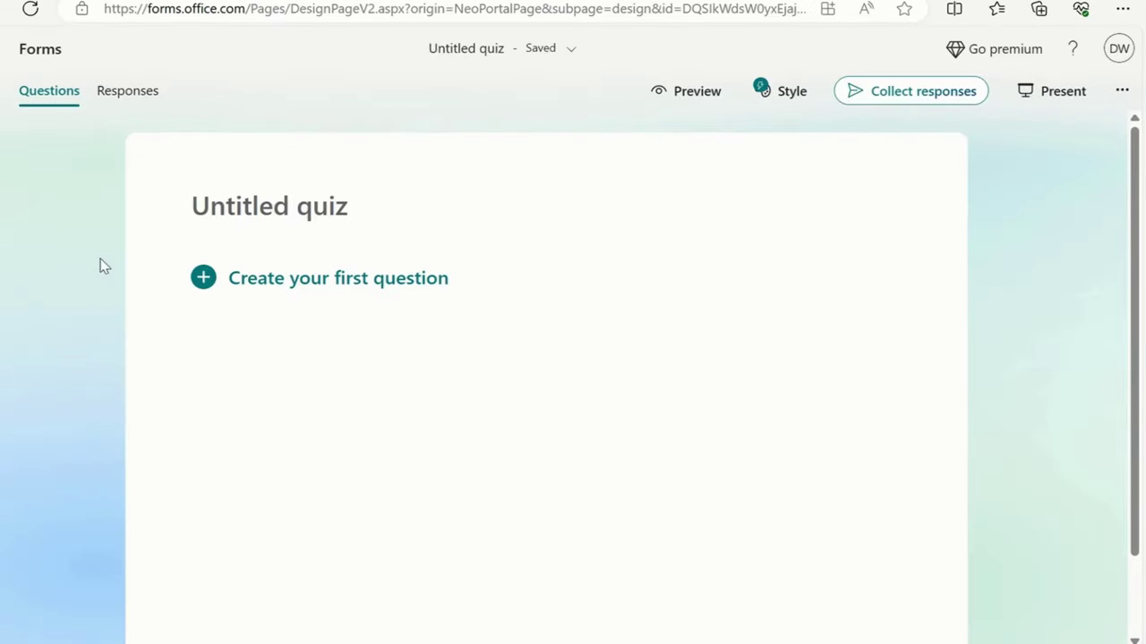
scroll(655, 350, down, 1)
scroll(598, 392, up, 1)
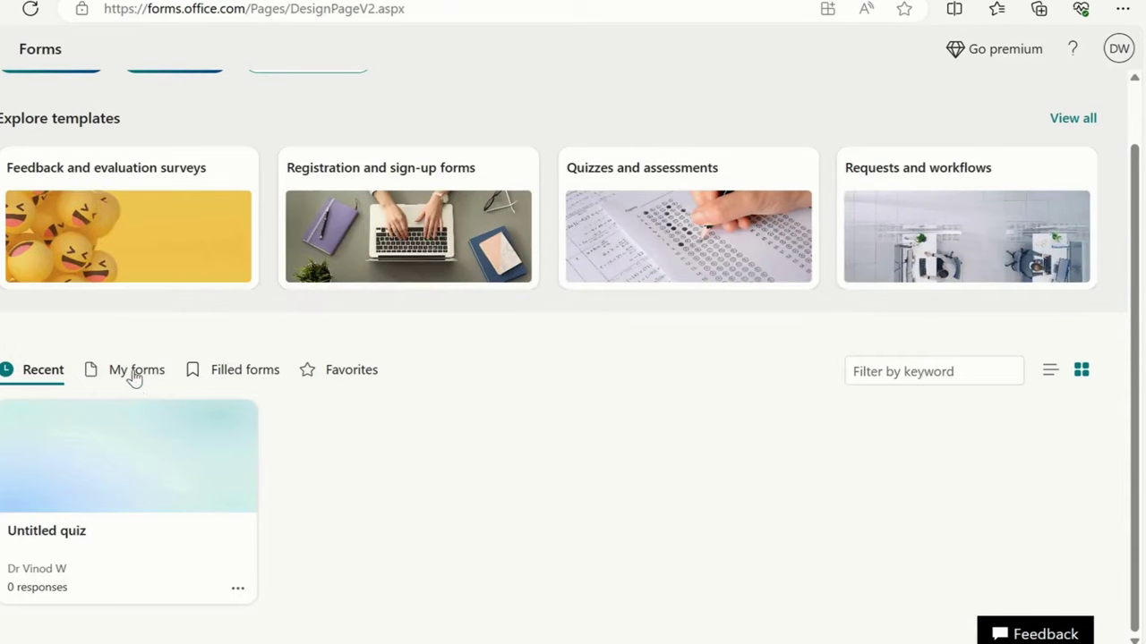
click(134, 375)
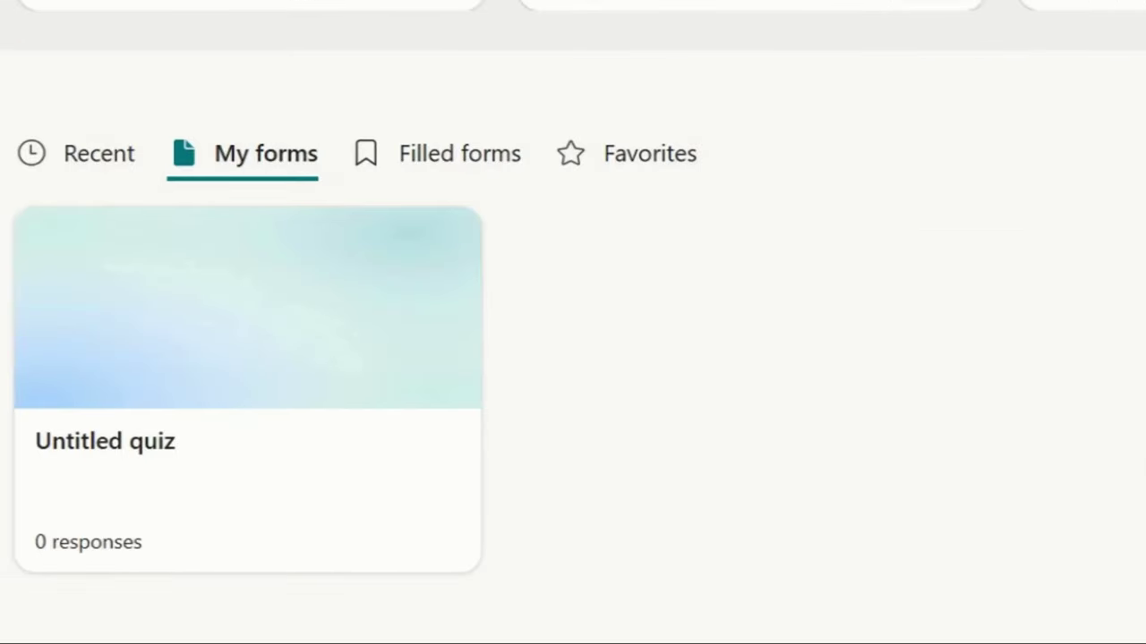
click(456, 154)
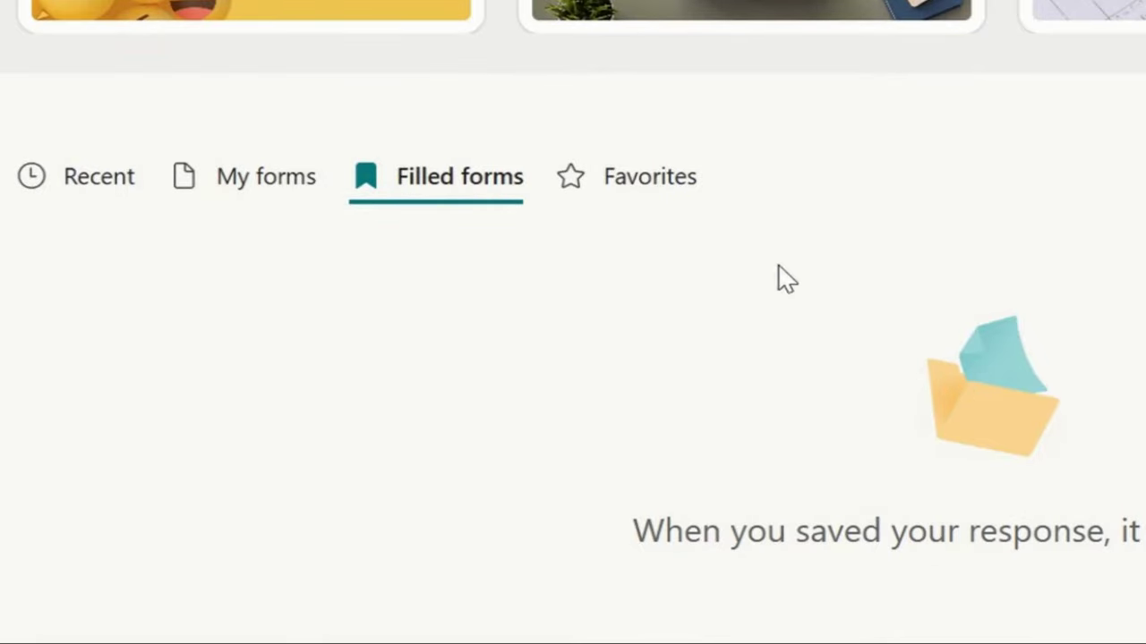
click(628, 192)
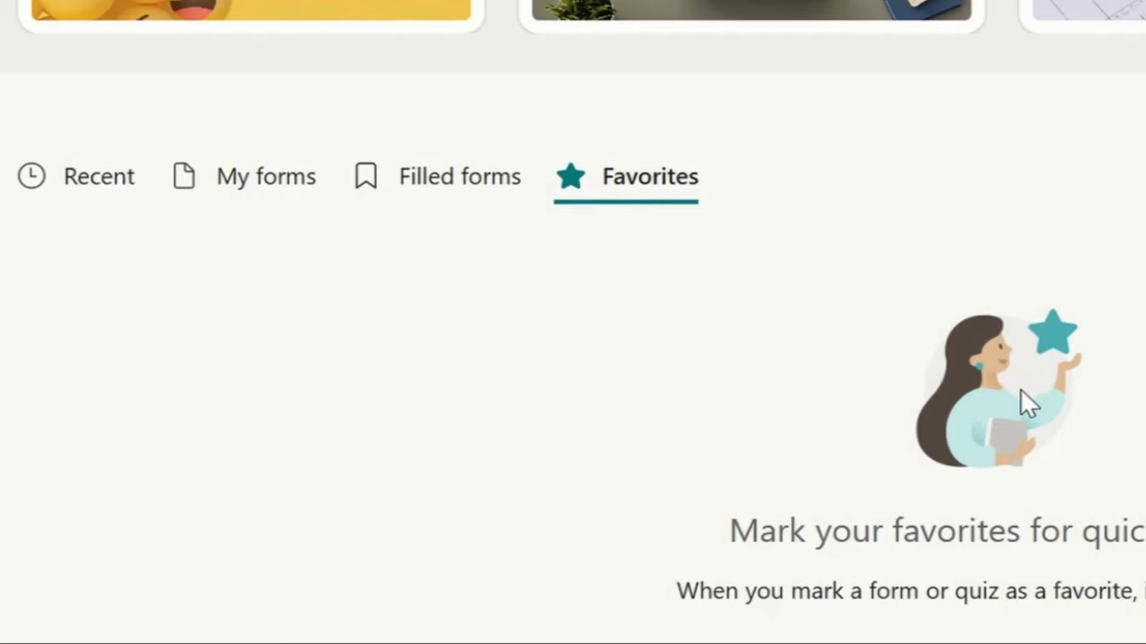
click(20, 197)
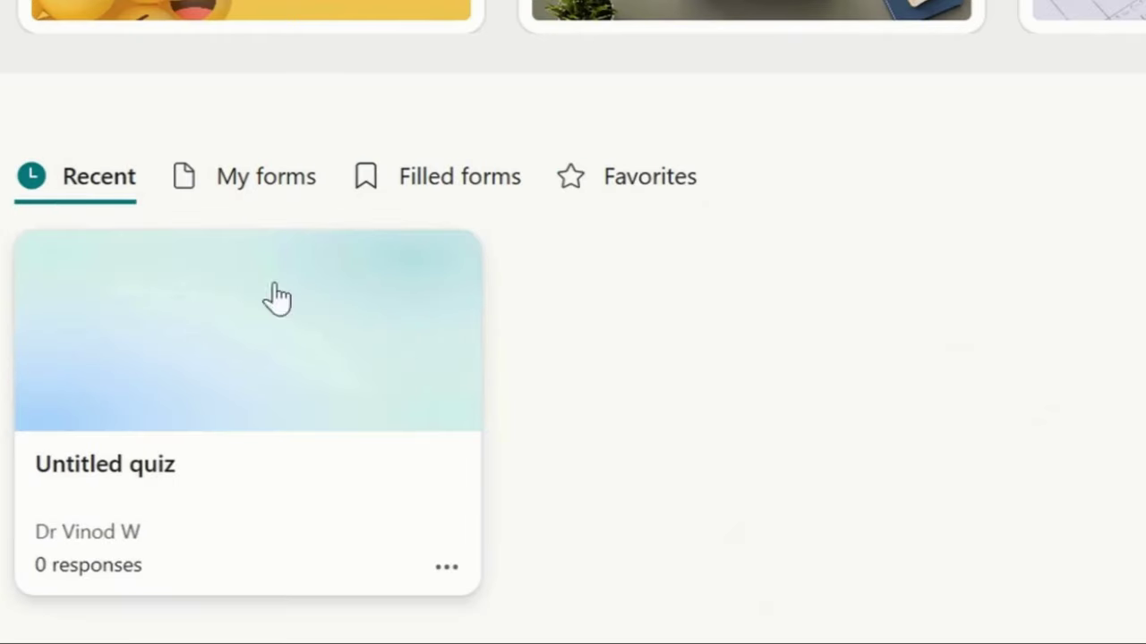
Mark the Untitled quiz as a favorite and show the Favorites list.
click(447, 568)
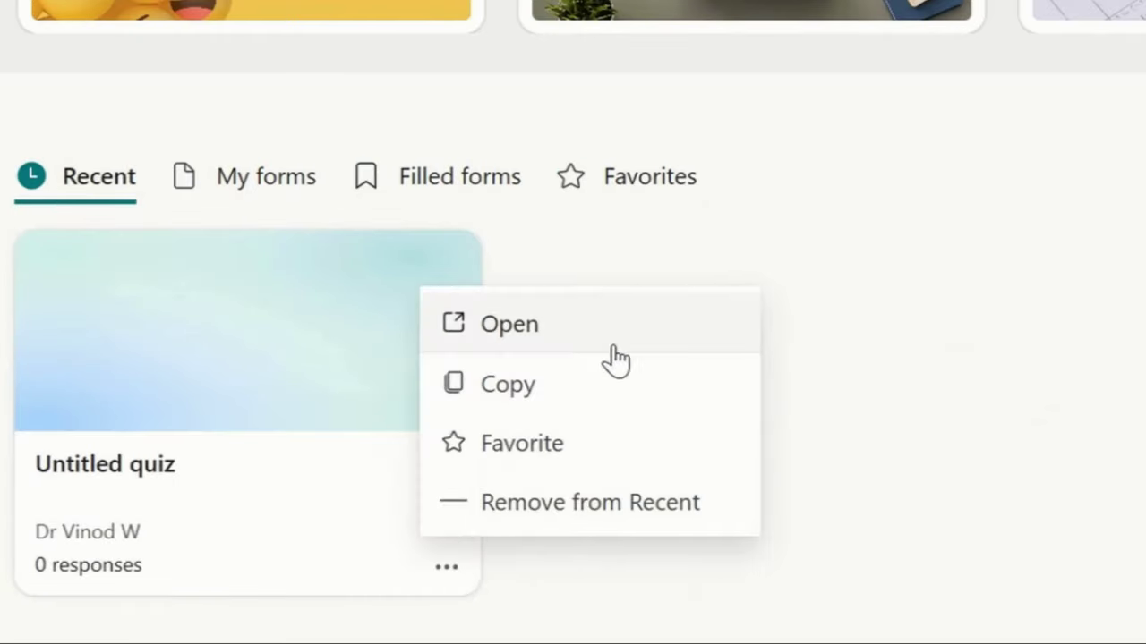
click(563, 456)
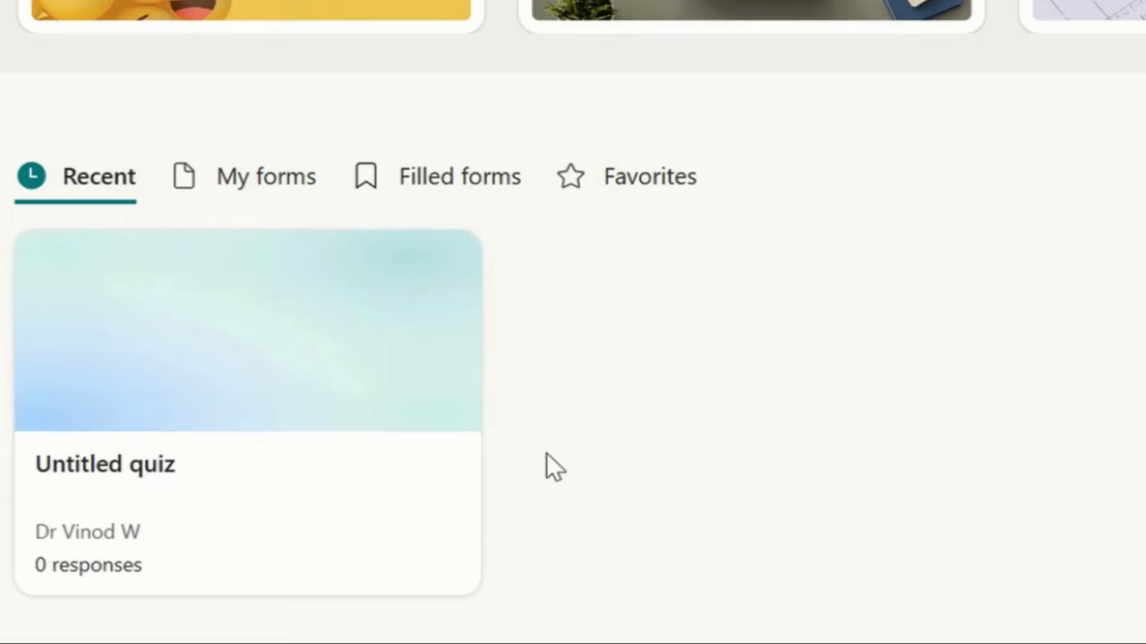
click(447, 566)
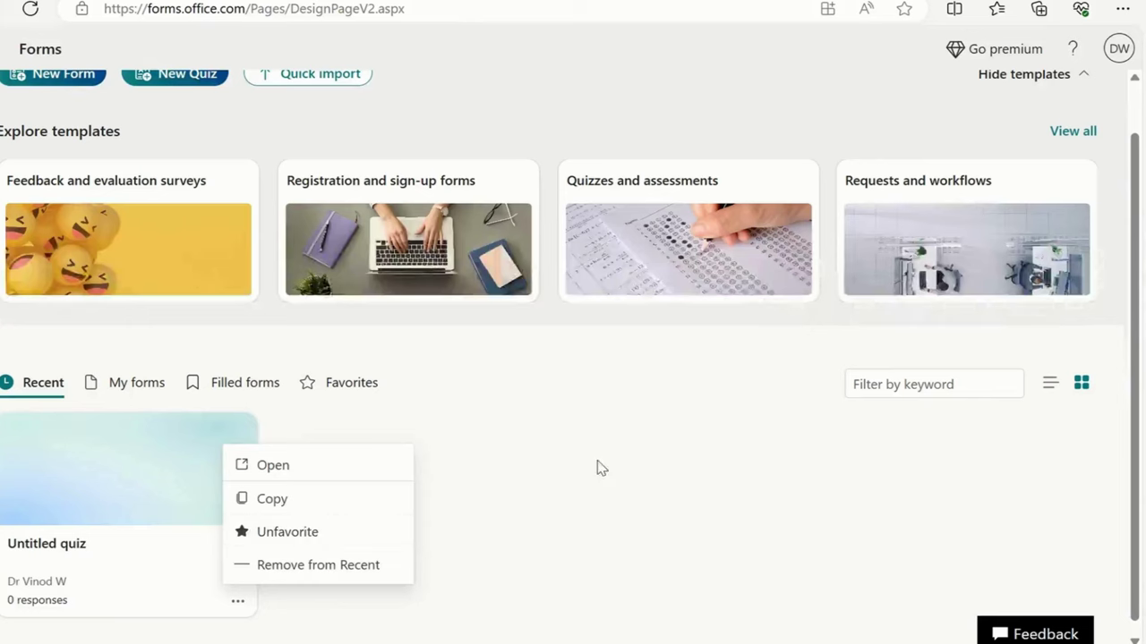
click(681, 195)
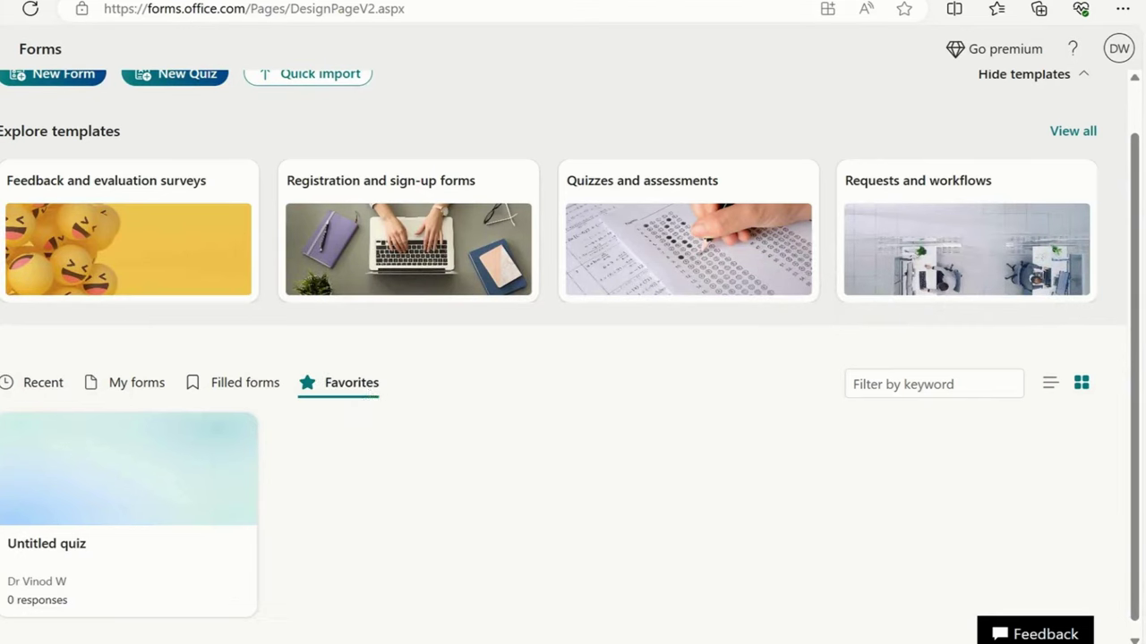
Remove the Untitled quiz from the favorites.
click(237, 601)
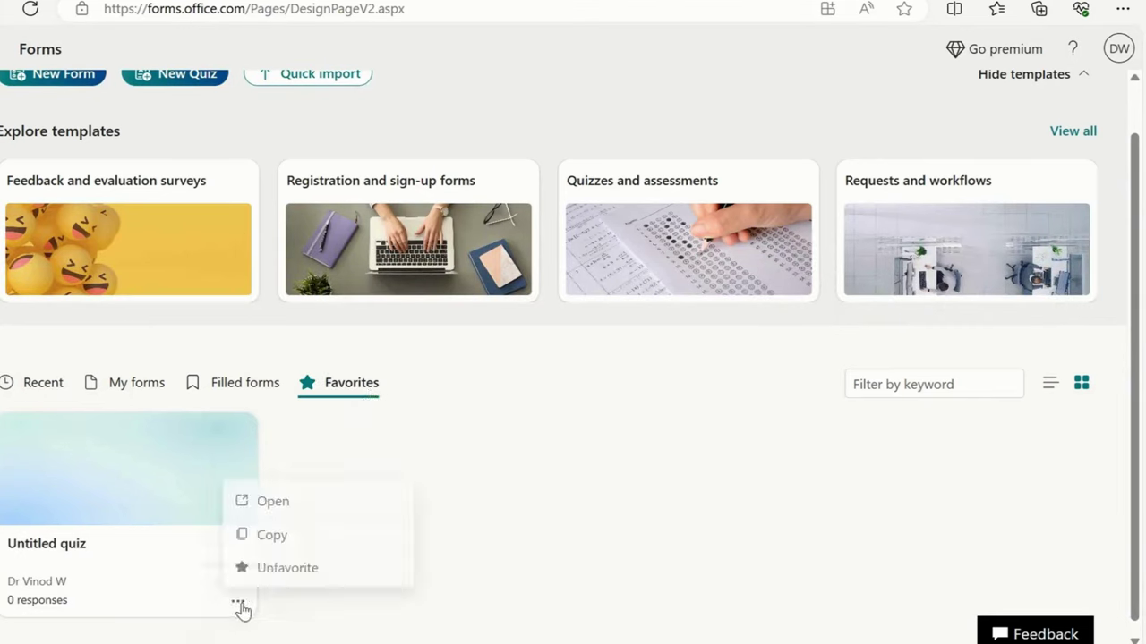
click(303, 577)
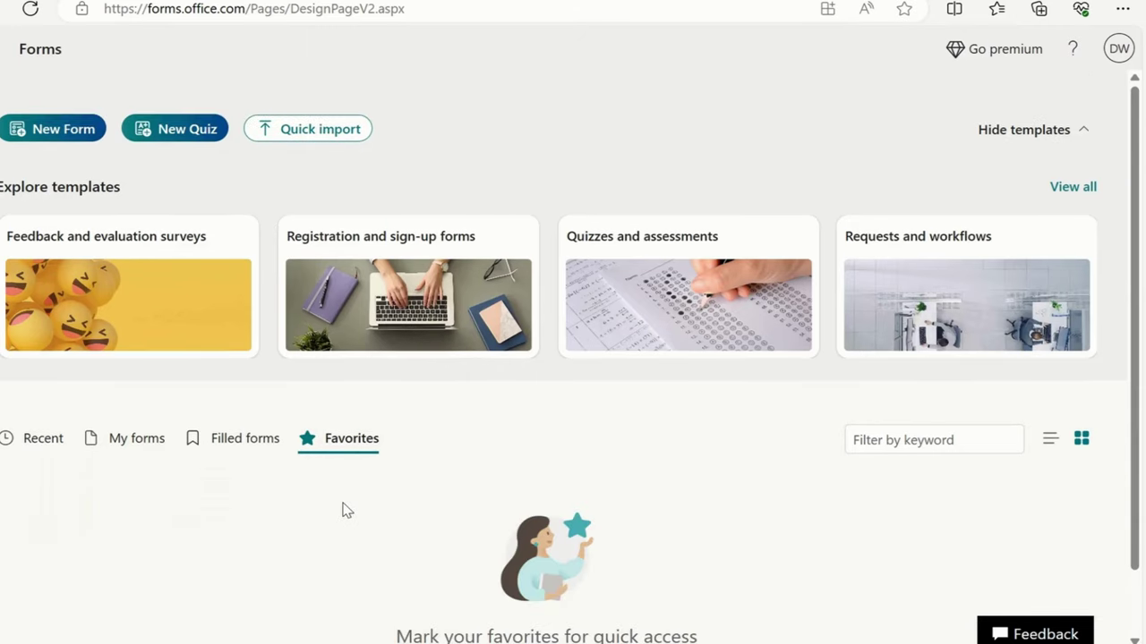
Try filtering the favorite forms by the keyword "d" and clear the filter.
click(887, 440)
text(d)
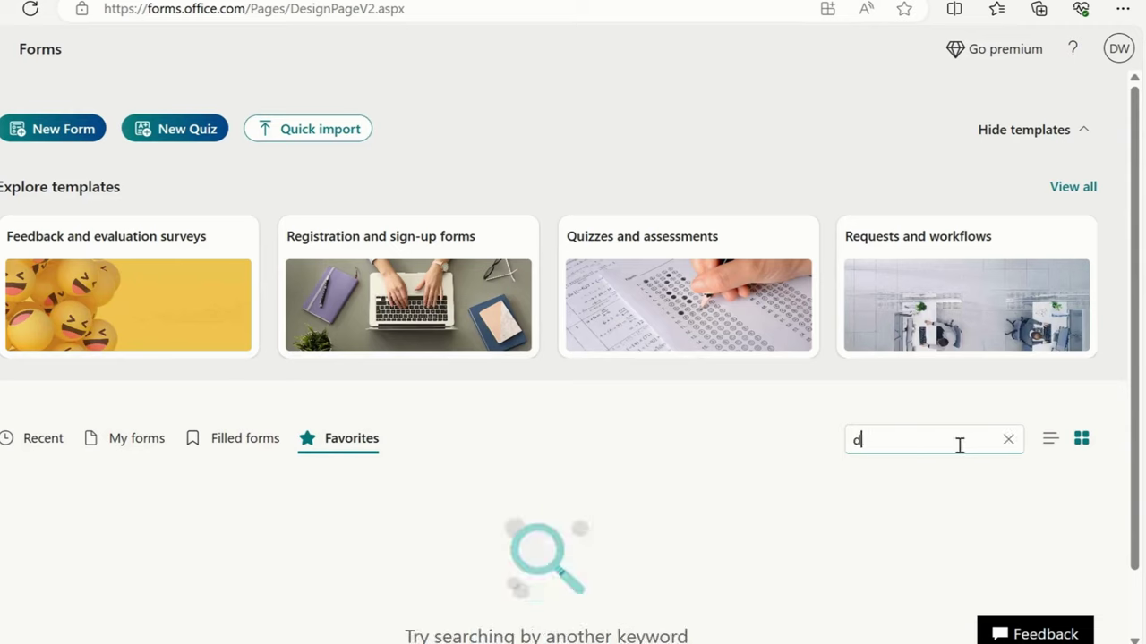
key(BackSpace)
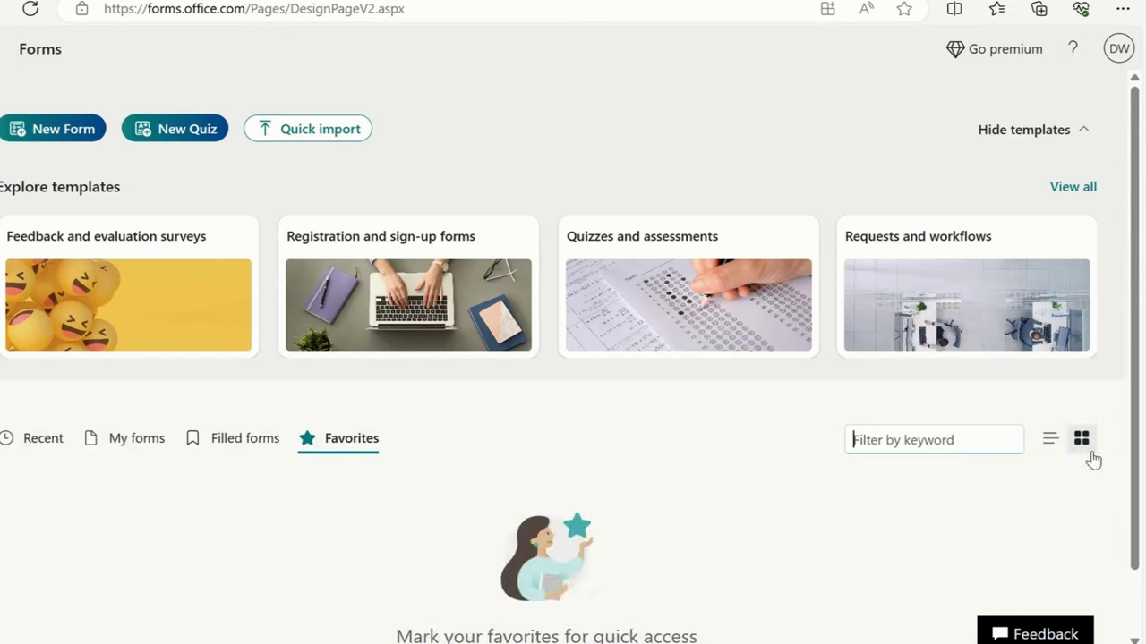
click(1056, 446)
View the options for submitting feedback to Microsoft and close them without sending anything.
click(1015, 631)
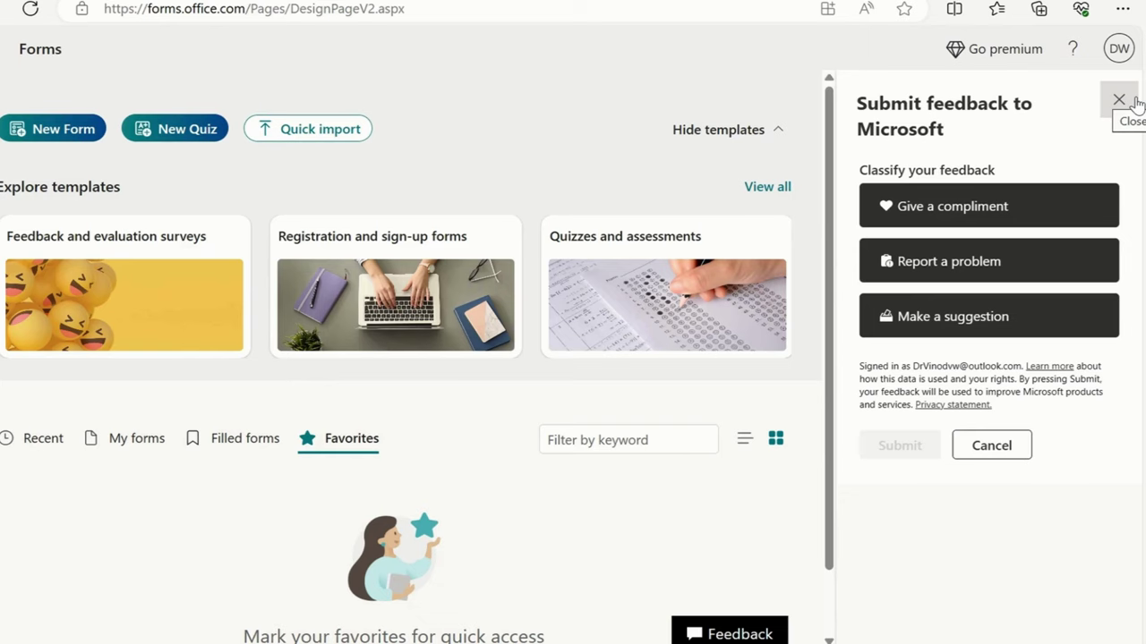
click(1133, 102)
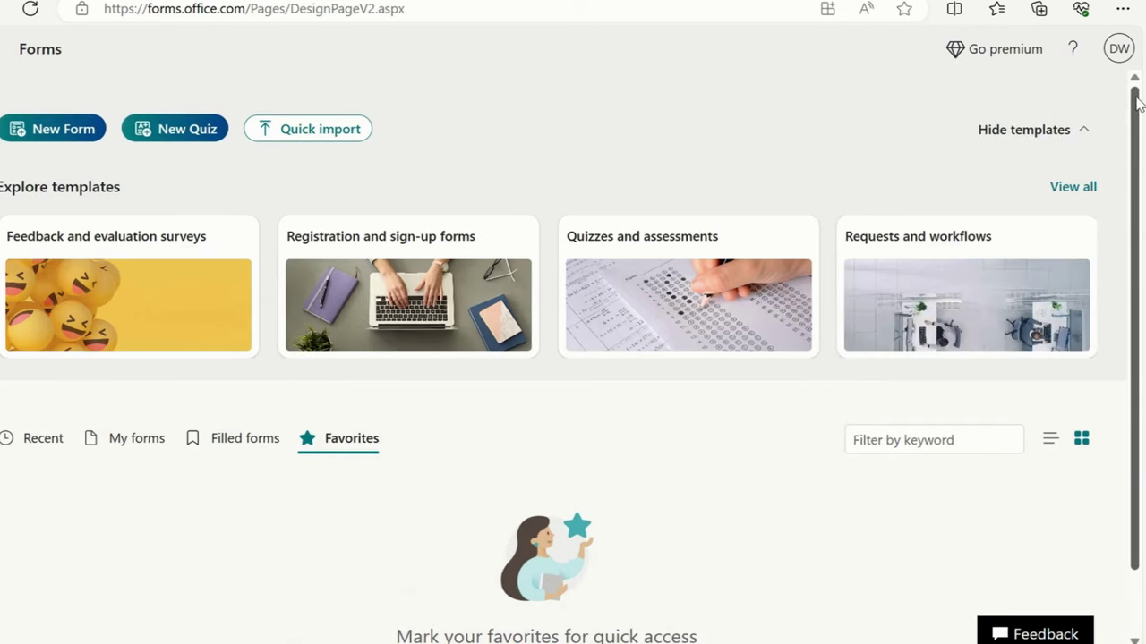